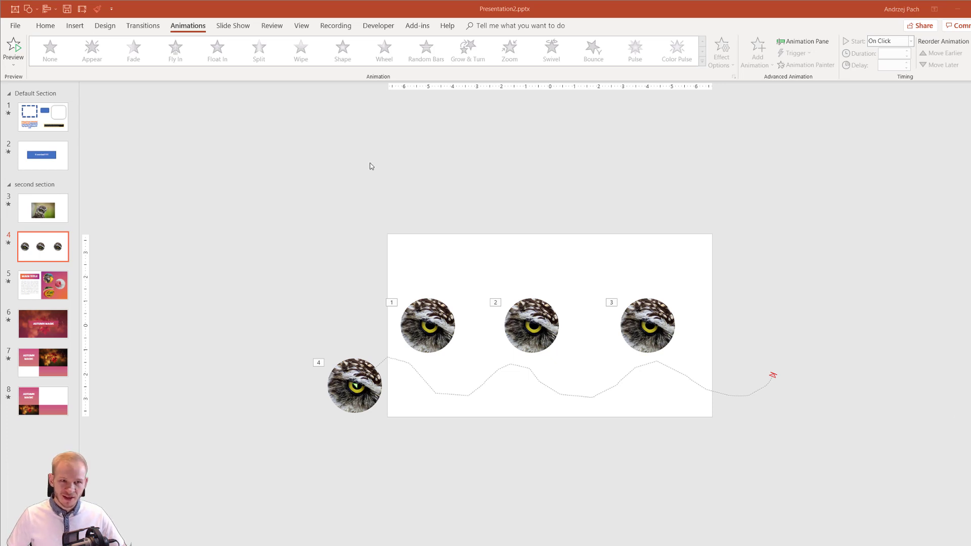
# Open the Selection Pane and briefly hide, then reshow, Picture 5 to locate it.
pyautogui.click(49, 28)
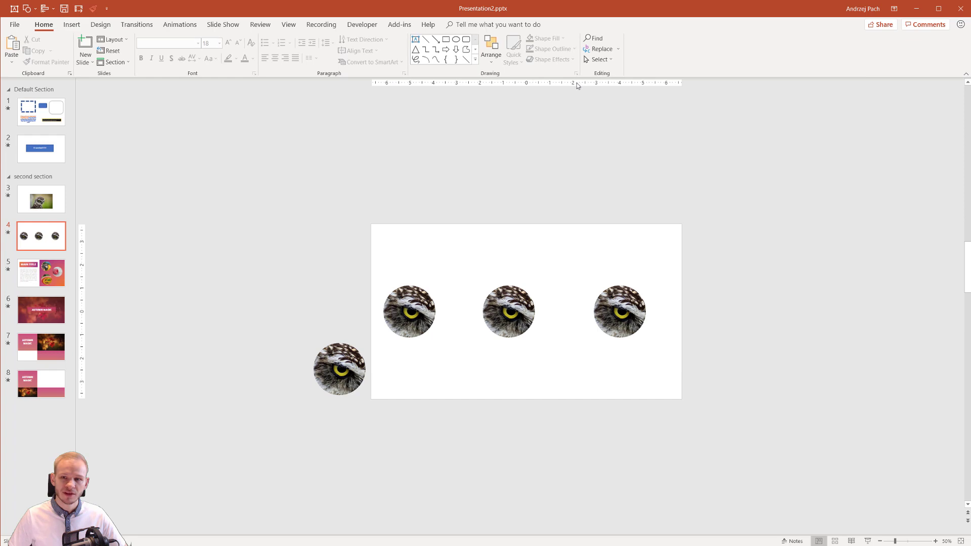
pyautogui.click(598, 59)
pyautogui.click(622, 95)
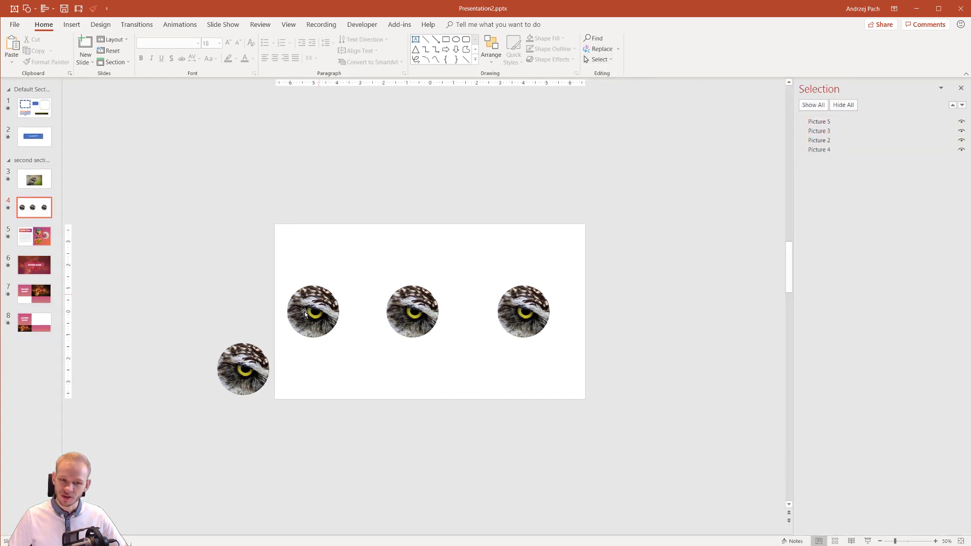
pyautogui.click(962, 122)
pyautogui.click(962, 122)
# Select Picture 3, then Picture 2, and finally Picture 4, the top-left owl.
pyautogui.click(830, 131)
pyautogui.click(831, 141)
pyautogui.click(835, 150)
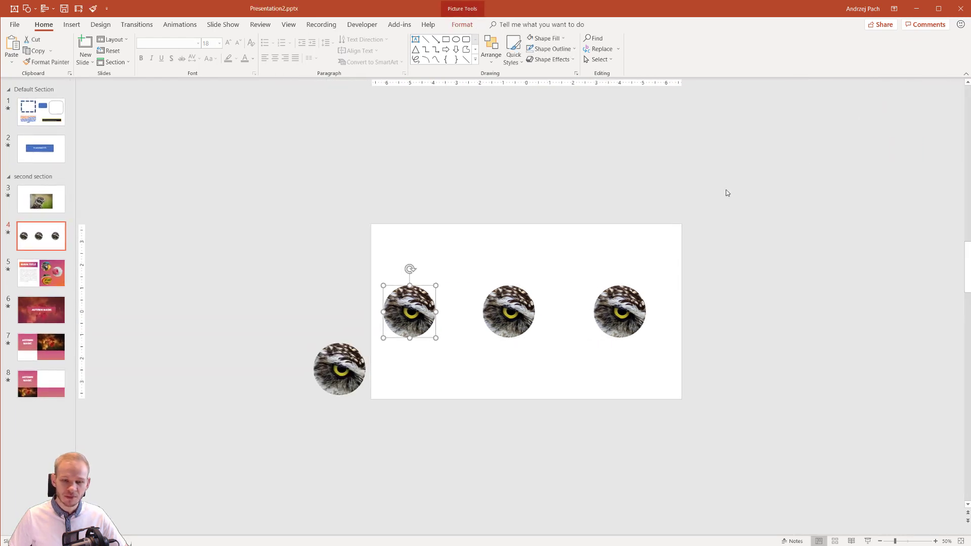
# On the Animations tab, show the Animation Pane and expand the animation effects gallery.
pyautogui.click(194, 27)
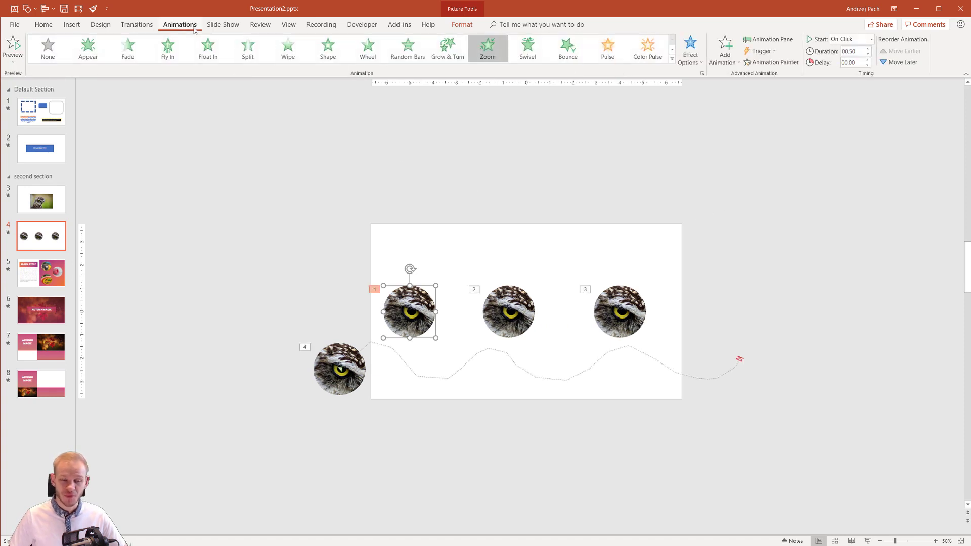
pyautogui.click(782, 41)
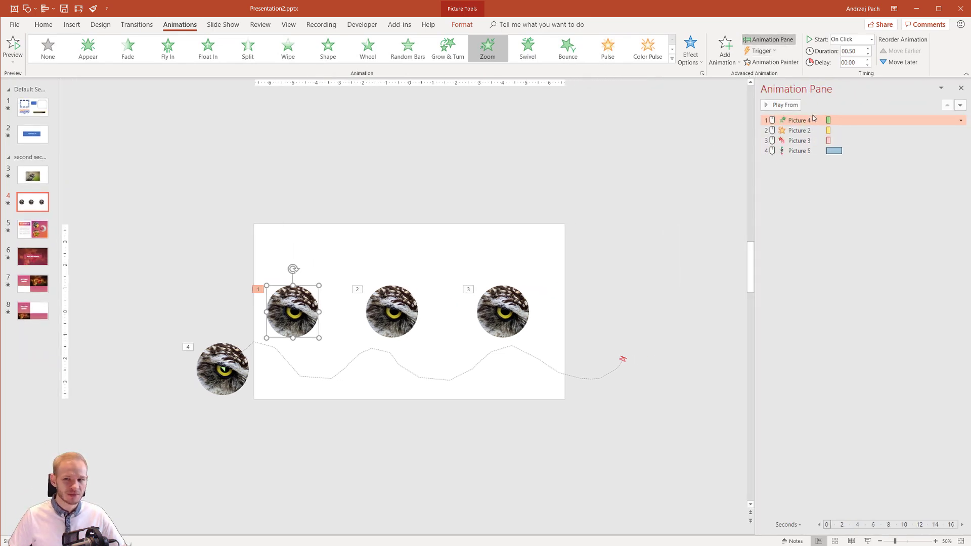
pyautogui.click(673, 59)
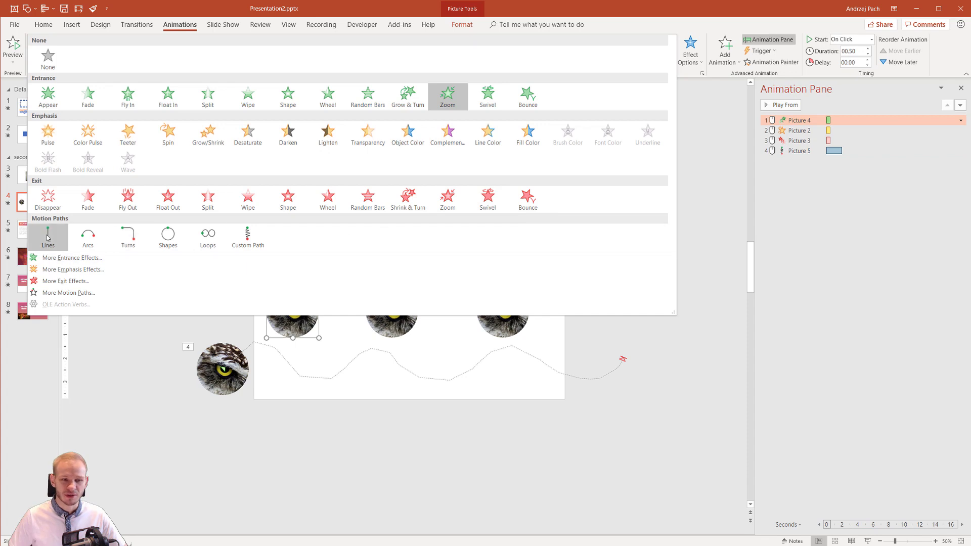
# Close the effects gallery and check the Start timing choices without changing anything.
pyautogui.click(667, 393)
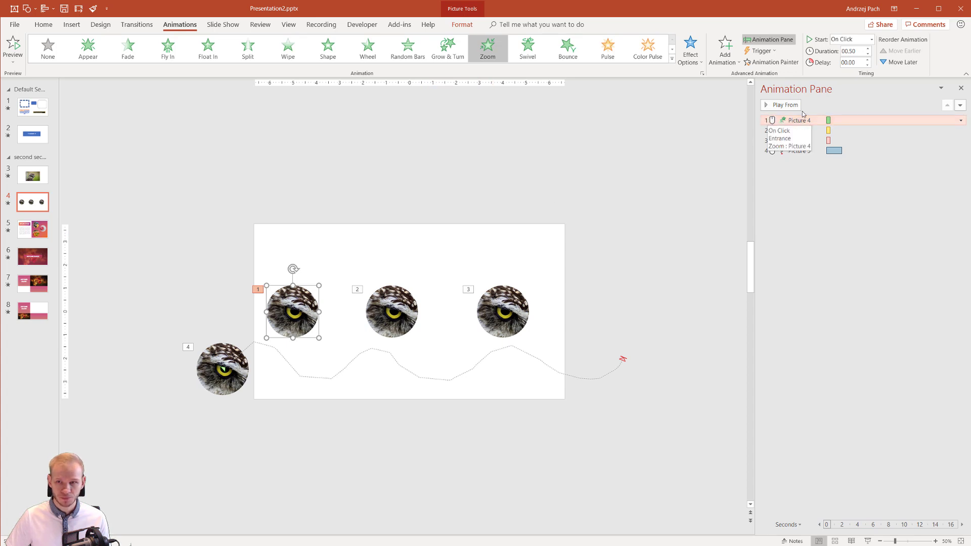
pyautogui.click(872, 41)
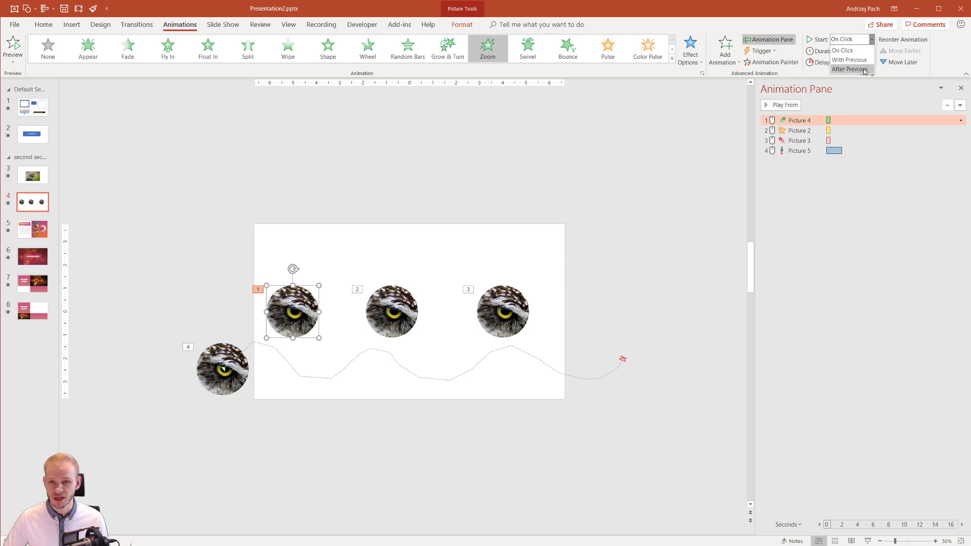
pyautogui.click(294, 314)
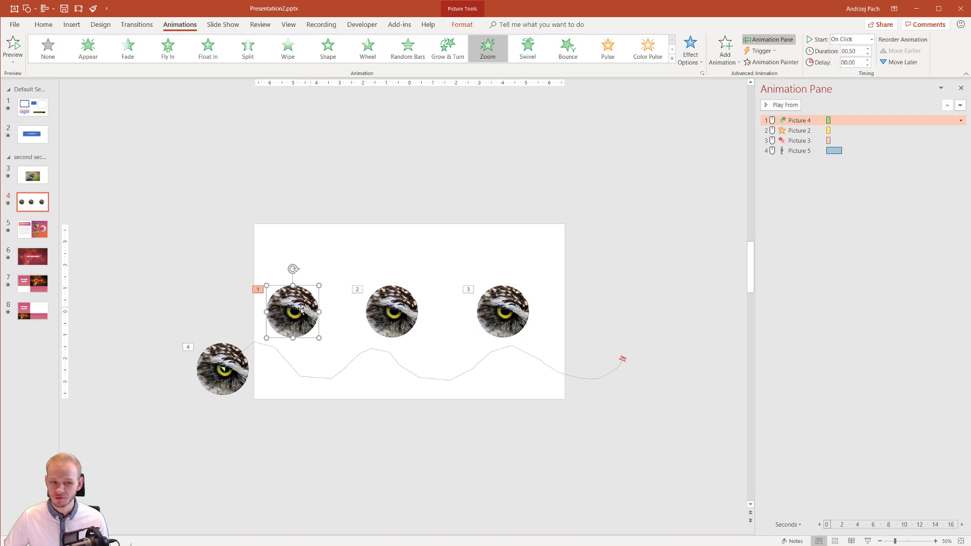
# Drag Picture 4 and Picture 2 up to sit side by side near the slide's top-left.
pyautogui.moveTo(300, 308); pyautogui.dragTo(302, 272)
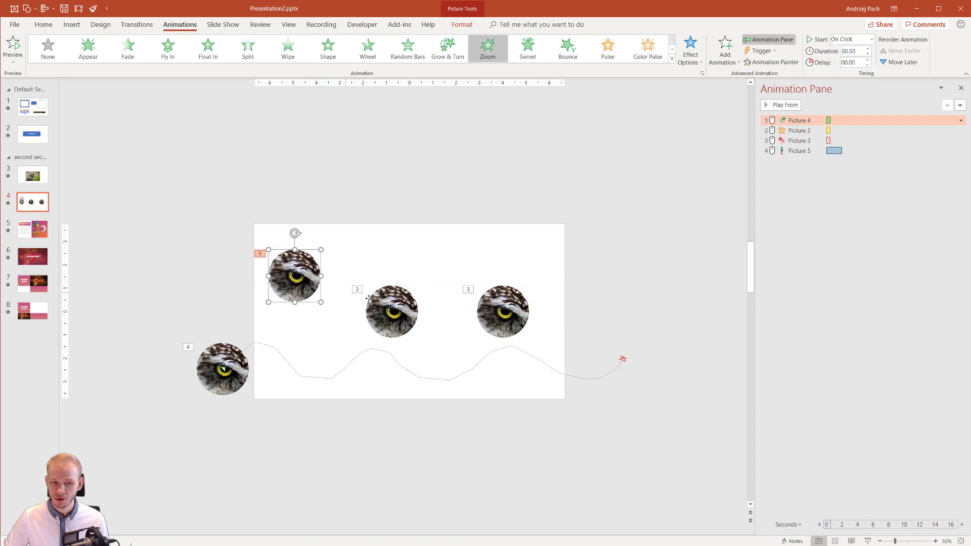
pyautogui.moveTo(374, 304); pyautogui.dragTo(337, 269)
pyautogui.click(298, 276)
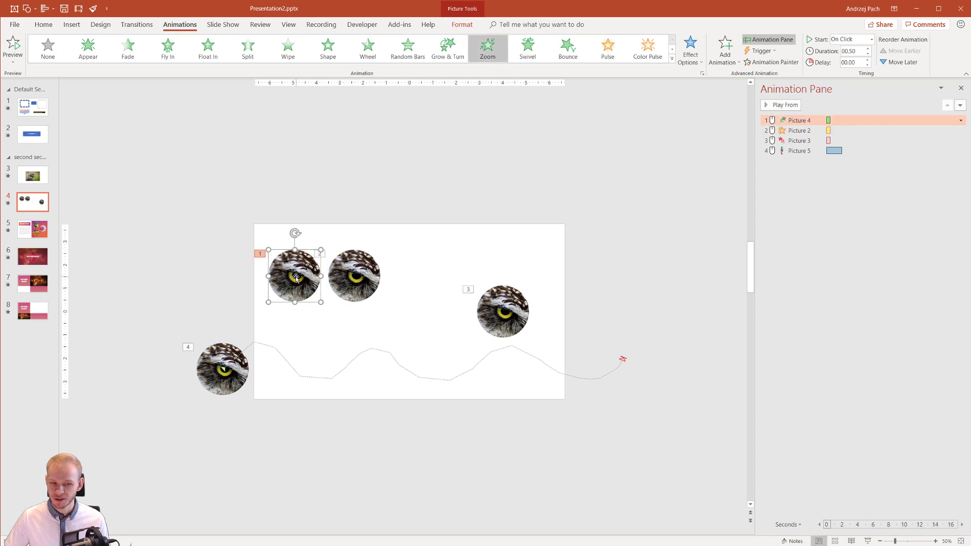
pyautogui.click(341, 279)
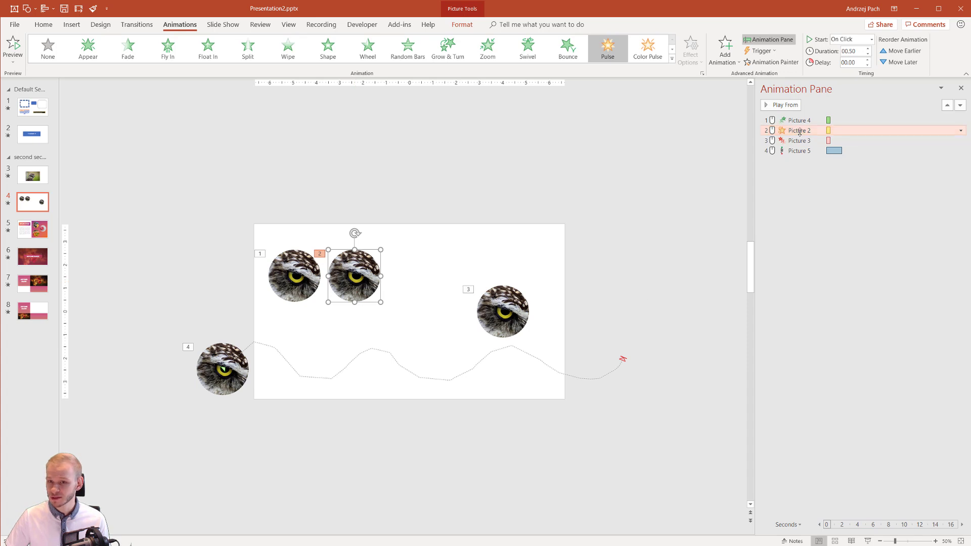
# Set Picture 2's Pulse to Start With Previous, alongside Picture 4's Zoom.
pyautogui.click(961, 130)
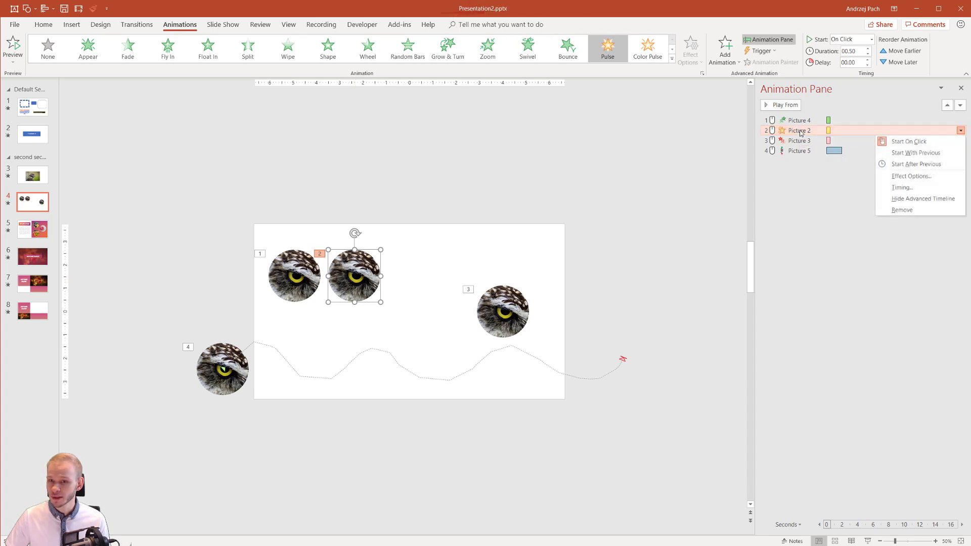
pyautogui.click(916, 153)
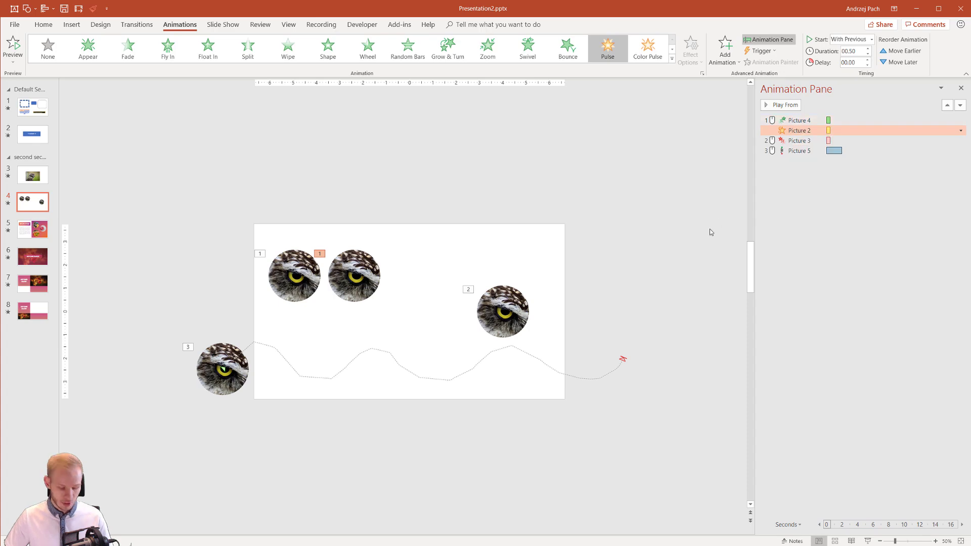
pyautogui.hotkey('shift', 'F5')
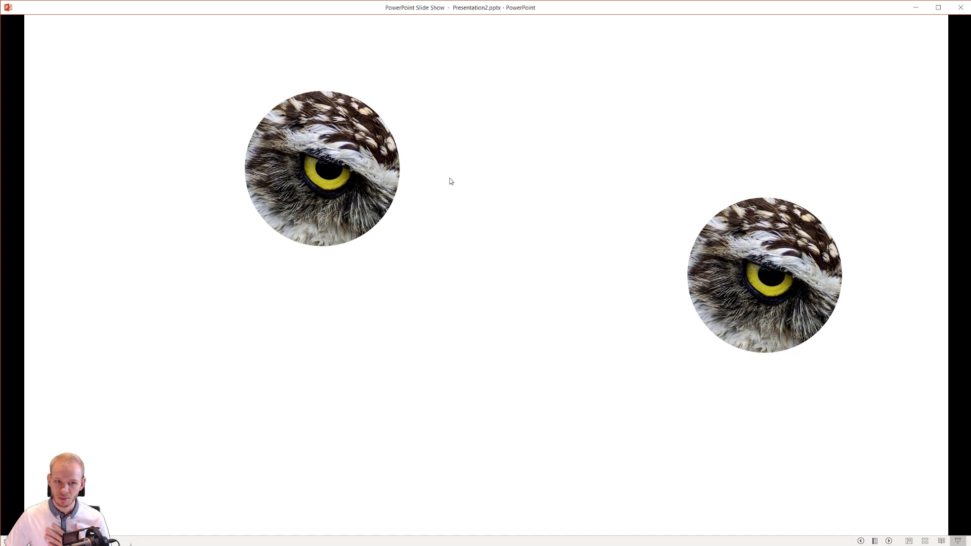
pyautogui.click(497, 165)
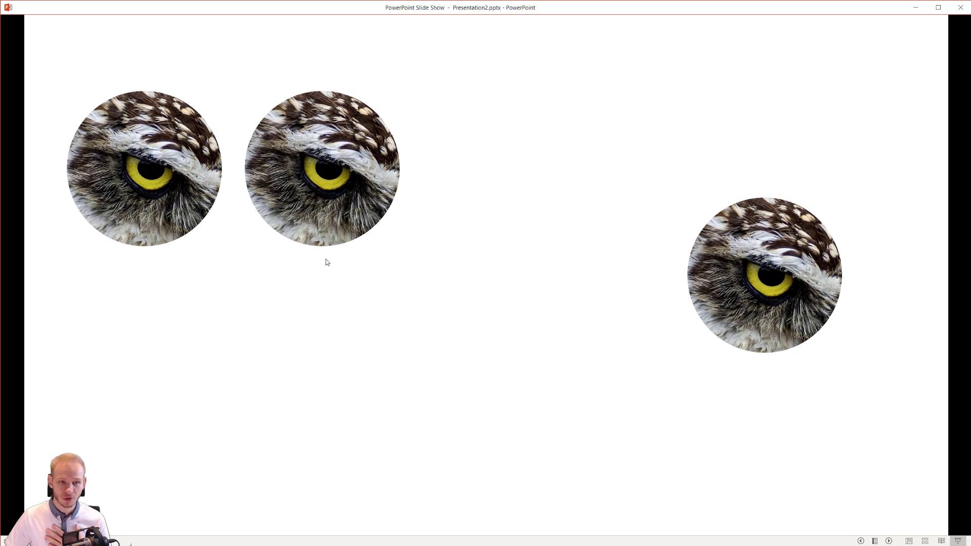
pyautogui.press('Escape')
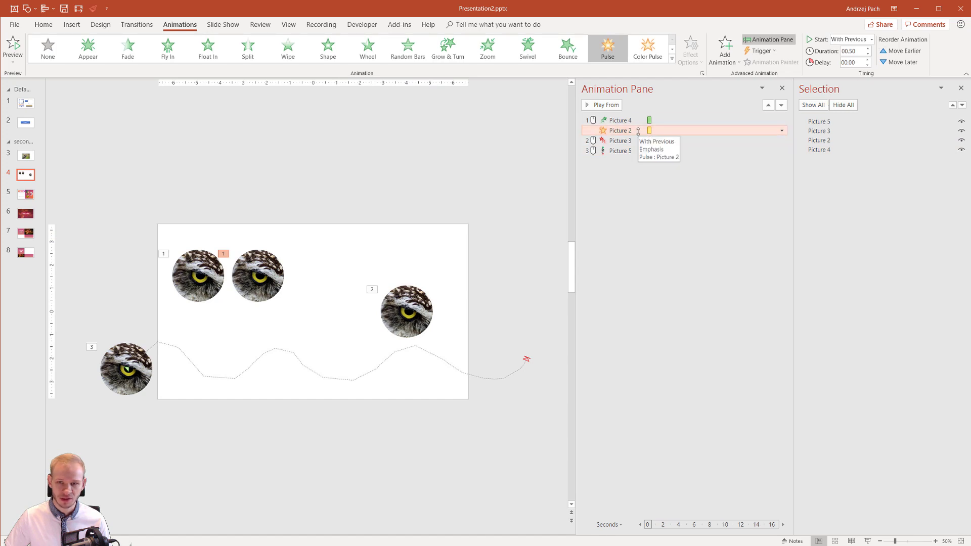
# Change Picture 2's Pulse to Start After Previous, following Picture 4's Zoom.
pyautogui.click(782, 131)
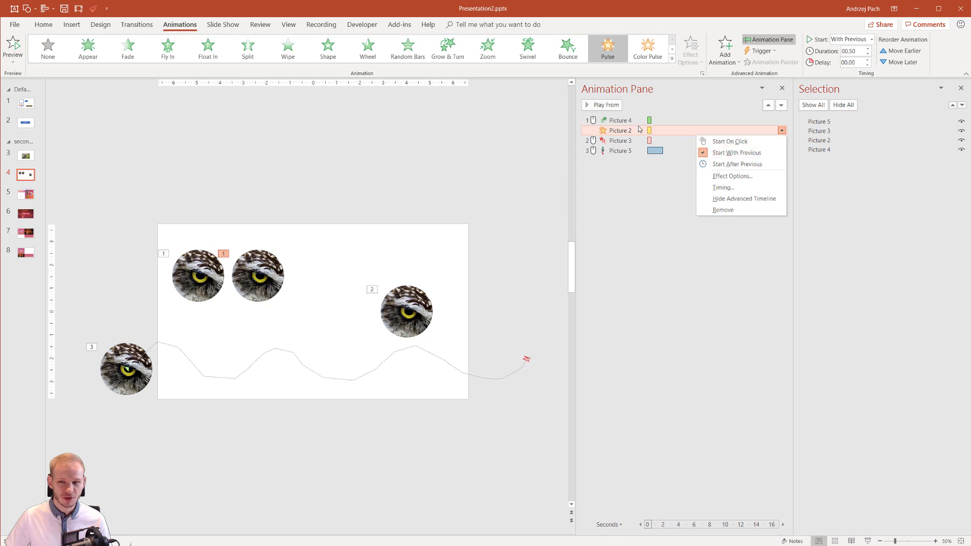
pyautogui.click(742, 167)
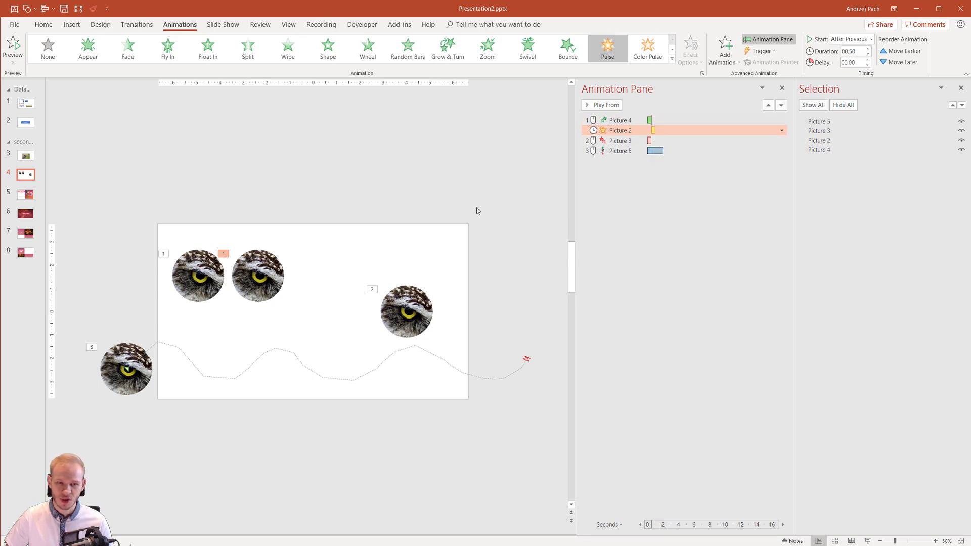
# Run slide 4 as a show, click through the zoom and exit animations, then exit with Esc.
pyautogui.hotkey('shift', 'F5')
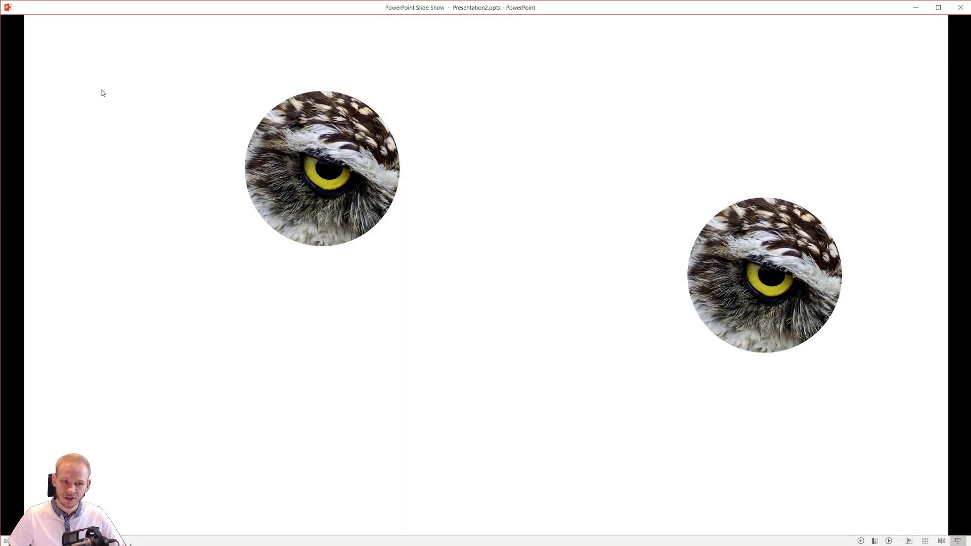
pyautogui.rightClick(43, 184)
pyautogui.click(117, 134)
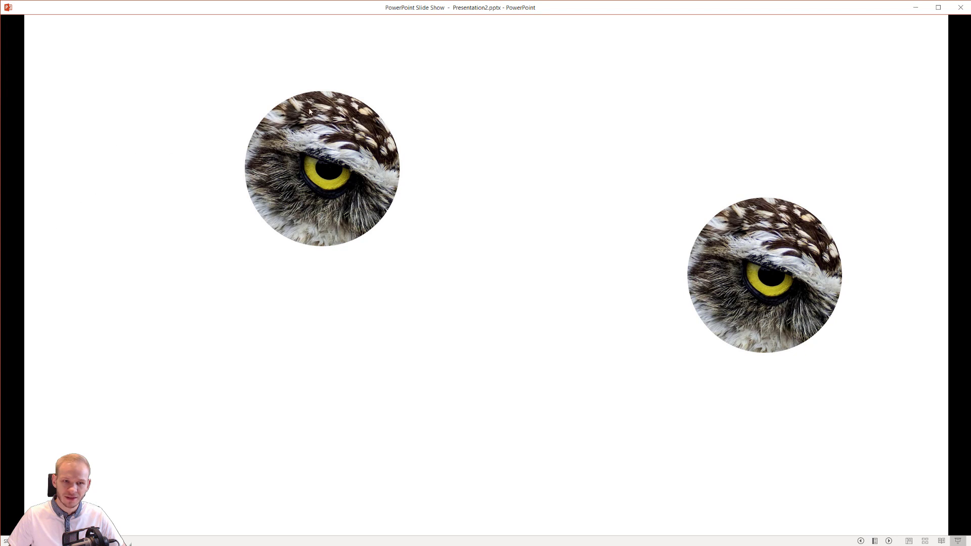
pyautogui.click(428, 166)
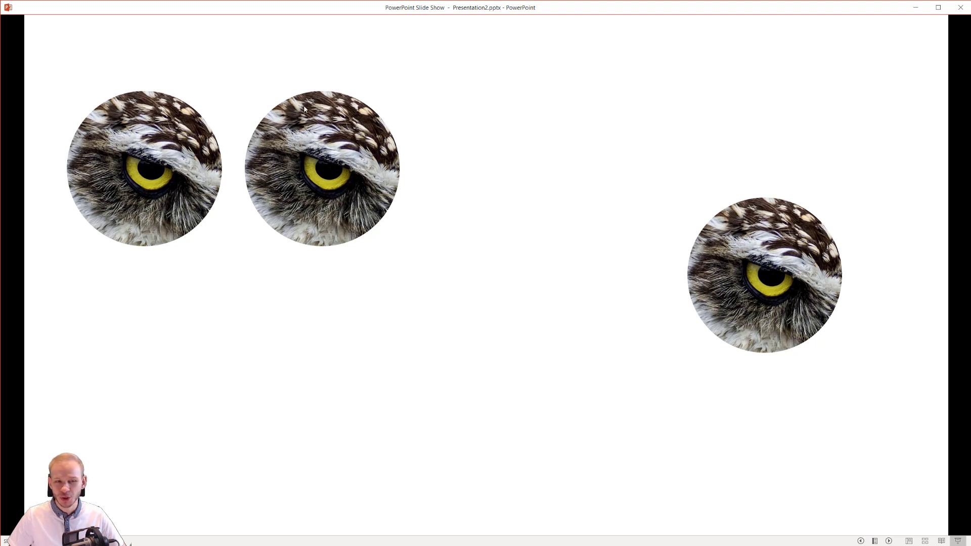
pyautogui.click(789, 138)
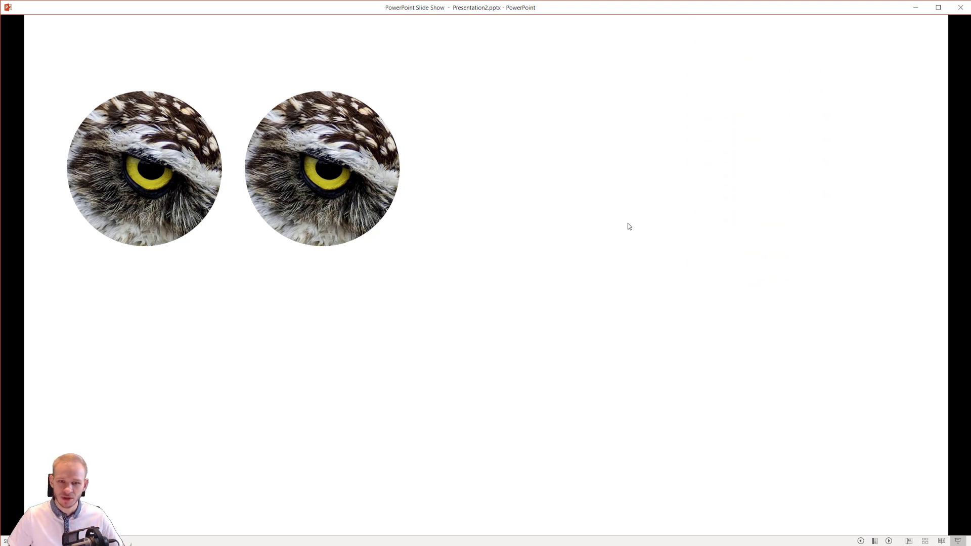
pyautogui.press('Escape')
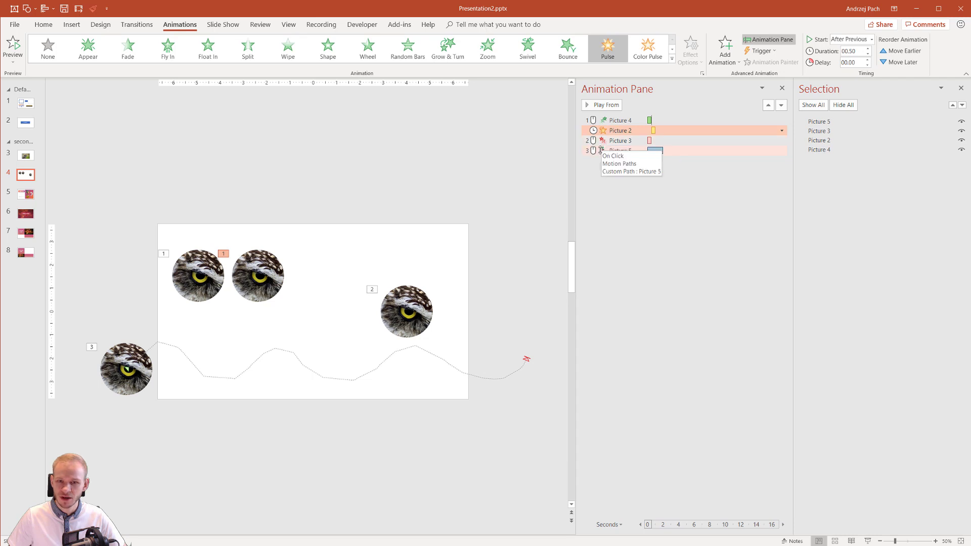
# Select the Picture 5 motion path, Picture 2 and Picture 3 animations in the Animation Pane.
pyautogui.click(467, 184)
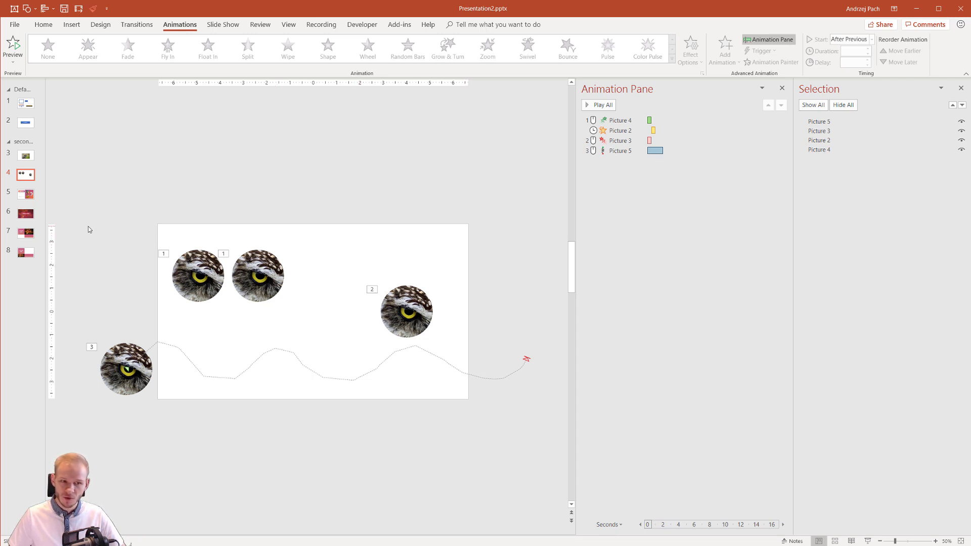
pyautogui.moveTo(89, 230); pyautogui.dragTo(359, 172)
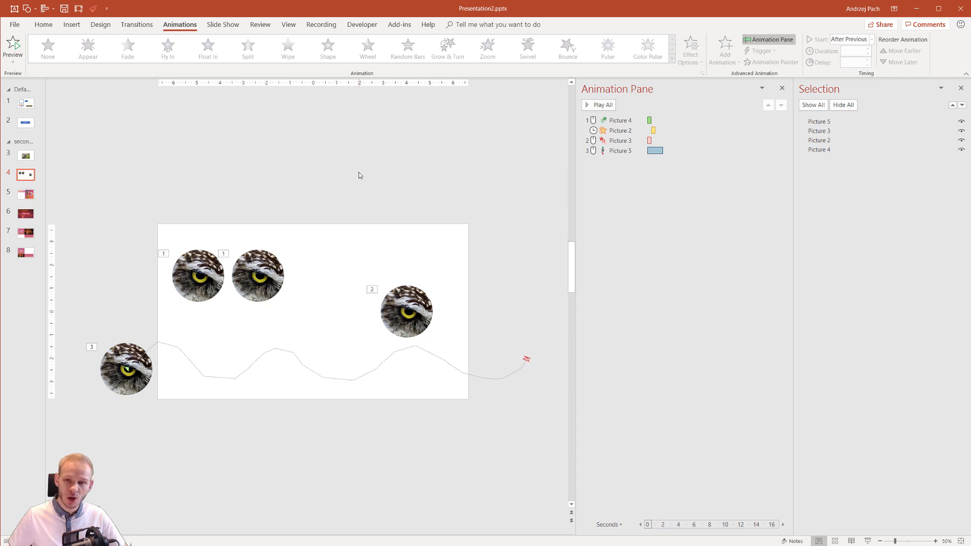
pyautogui.click(610, 151)
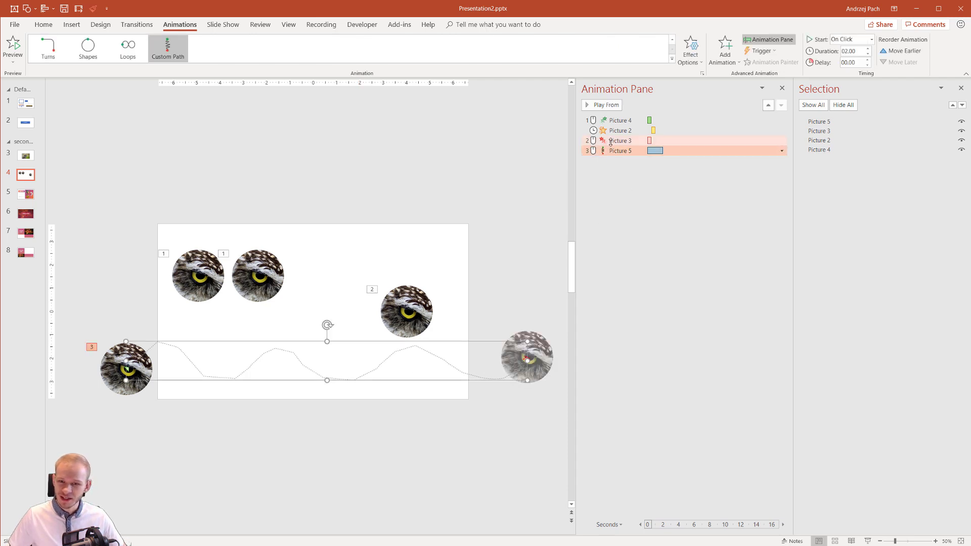
pyautogui.hotkey('ctrl', 'a')
pyautogui.click(594, 235)
pyautogui.click(610, 150)
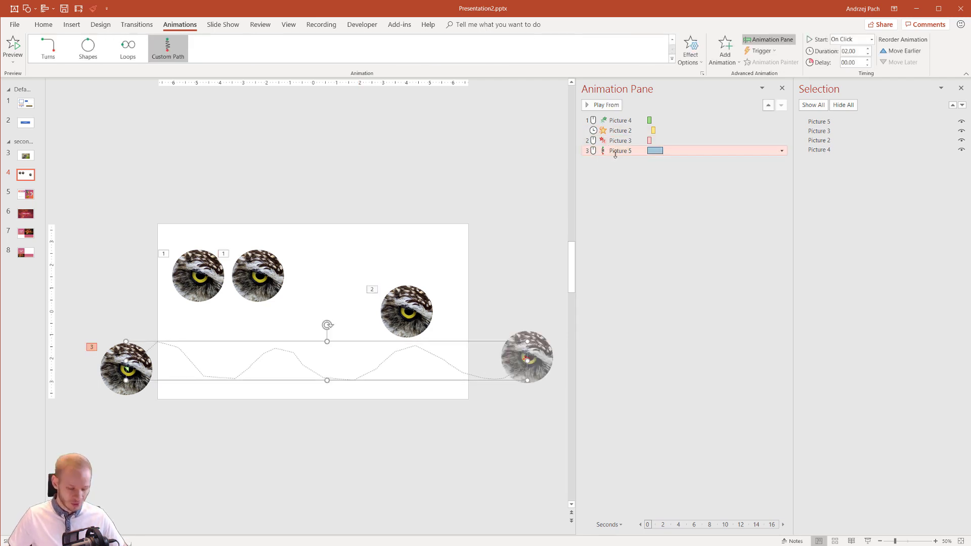
pyautogui.keyDown('shift'); pyautogui.click(617, 134); pyautogui.keyUp('shift')
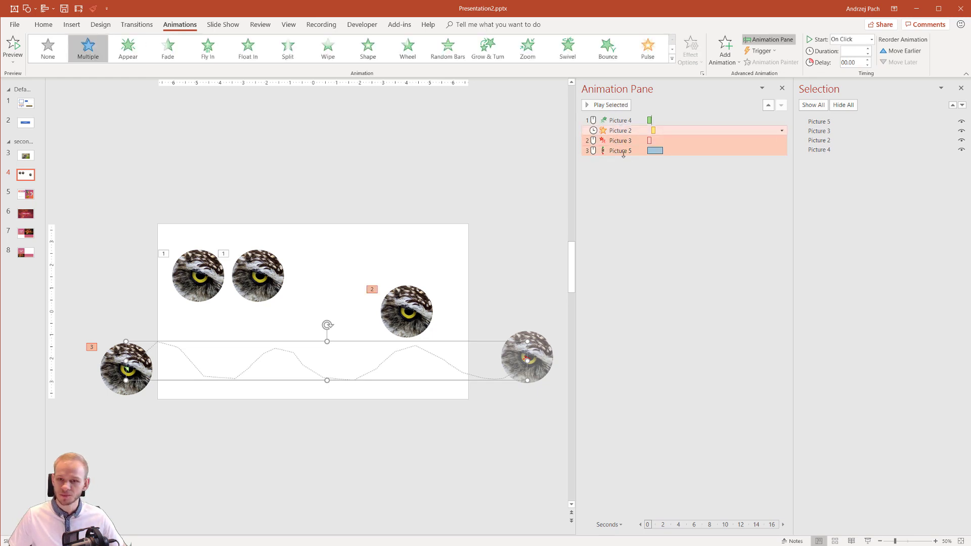
# Set the three selected animations to Start With Previous so all four play on one click.
pyautogui.rightClick(620, 146)
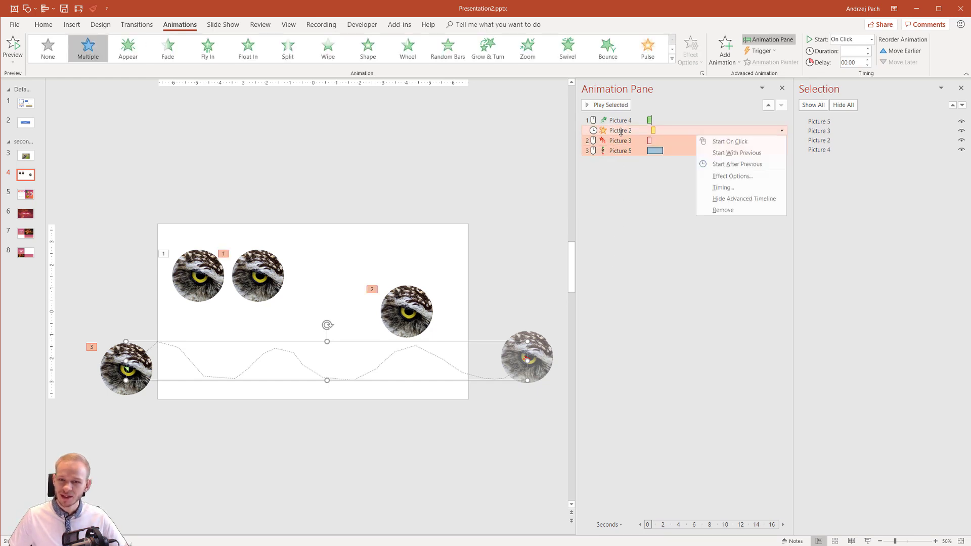
pyautogui.click(758, 154)
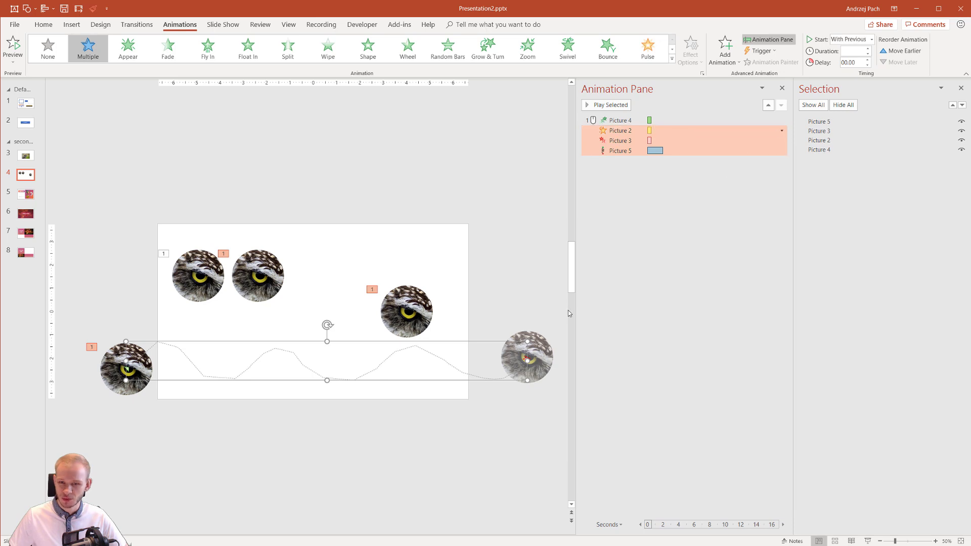
pyautogui.click(638, 273)
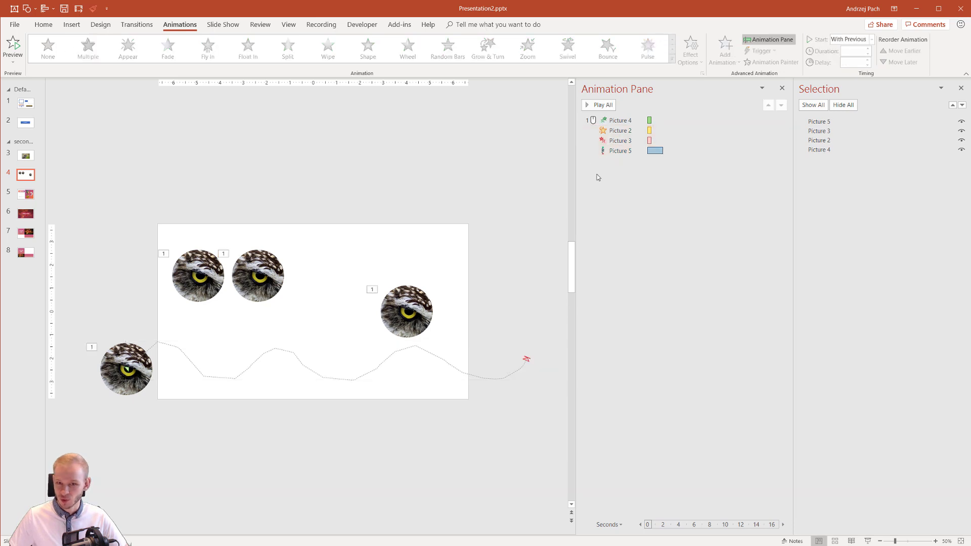
pyautogui.click(30, 150)
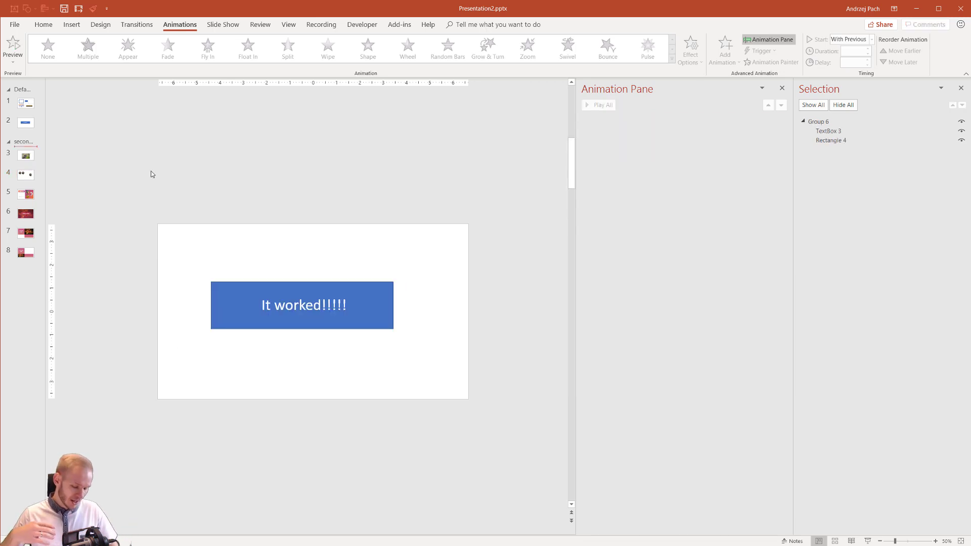
pyautogui.hotkey('shift', 'F5')
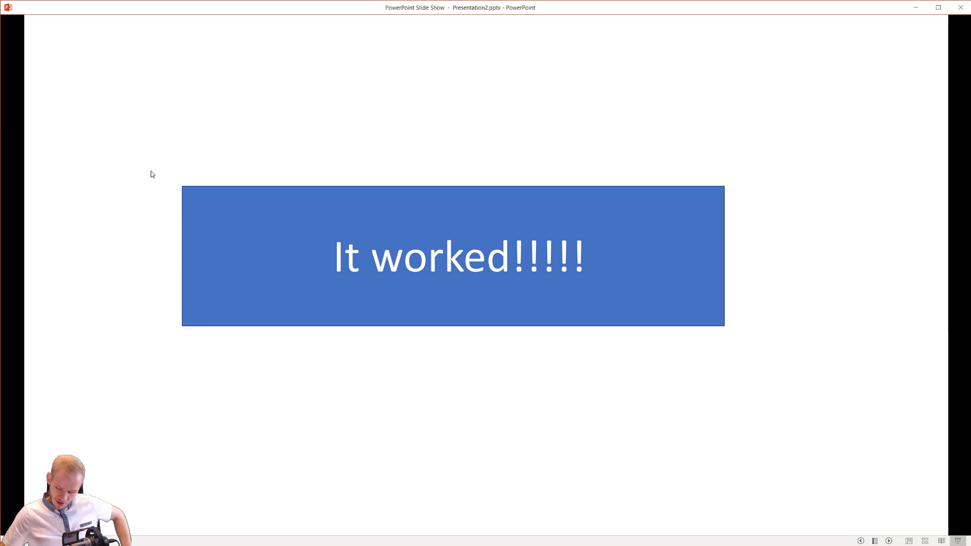
pyautogui.press('Right')
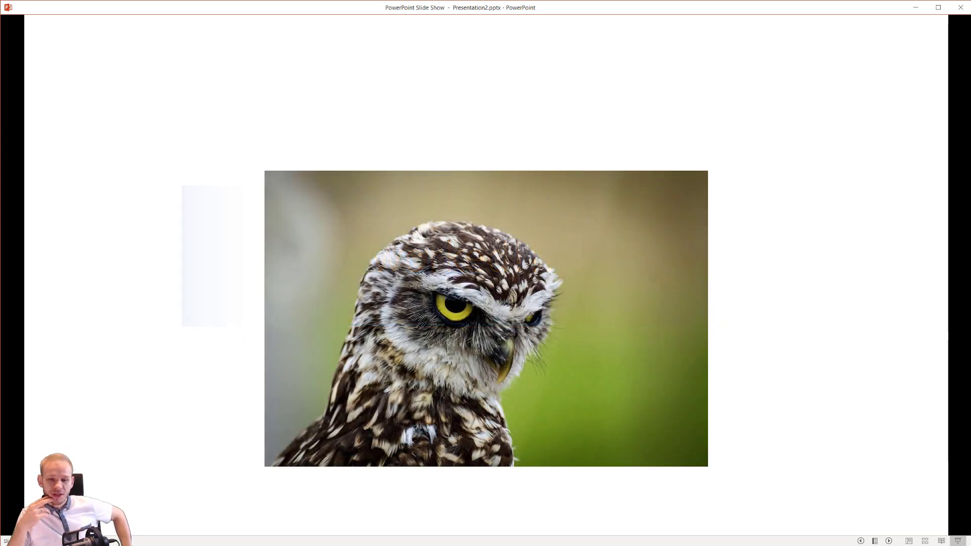
pyautogui.press('Right')
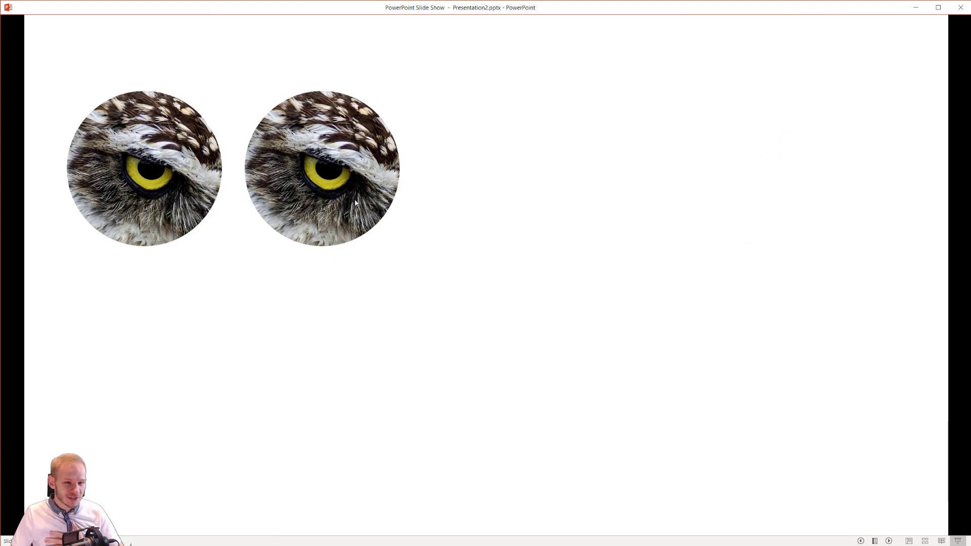
pyautogui.click(447, 211)
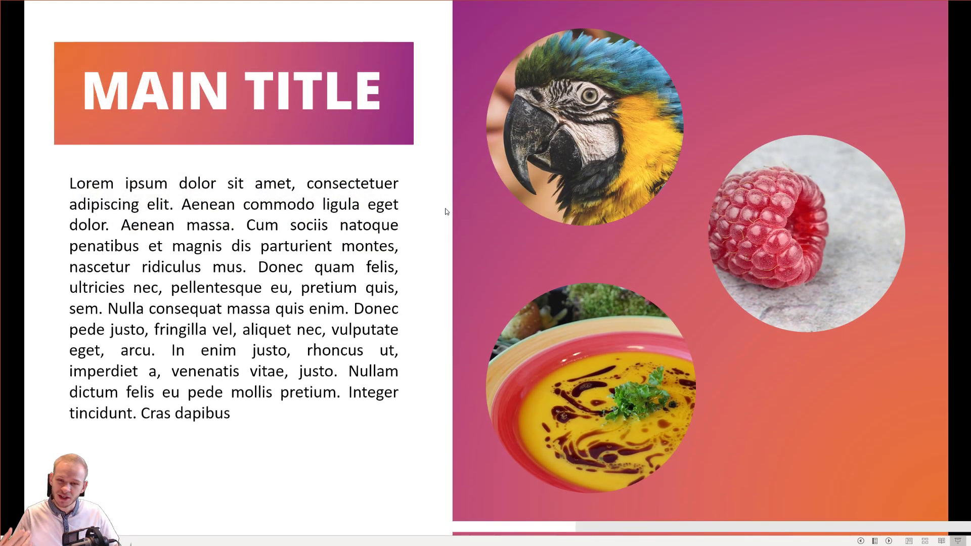
pyautogui.press('Escape')
pyautogui.click(25, 174)
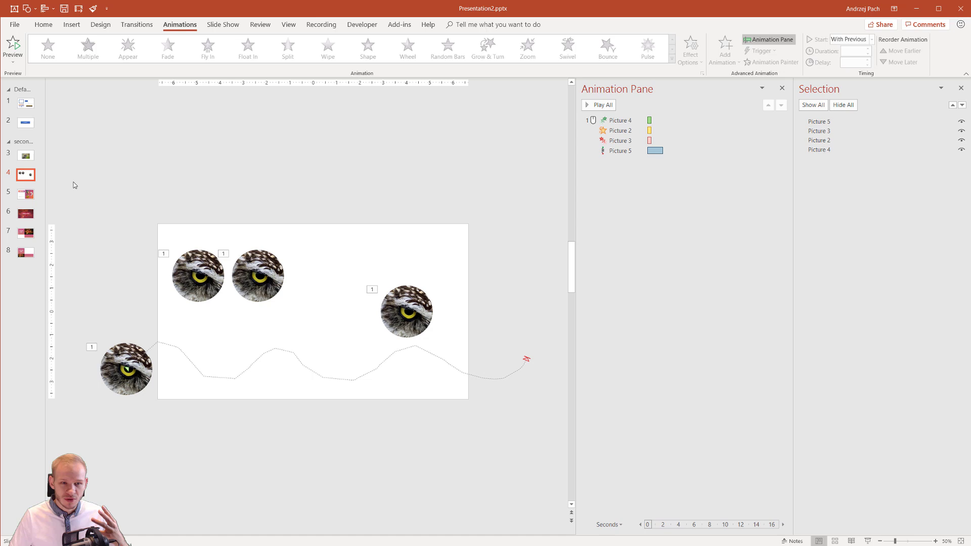
pyautogui.rightClick(607, 119)
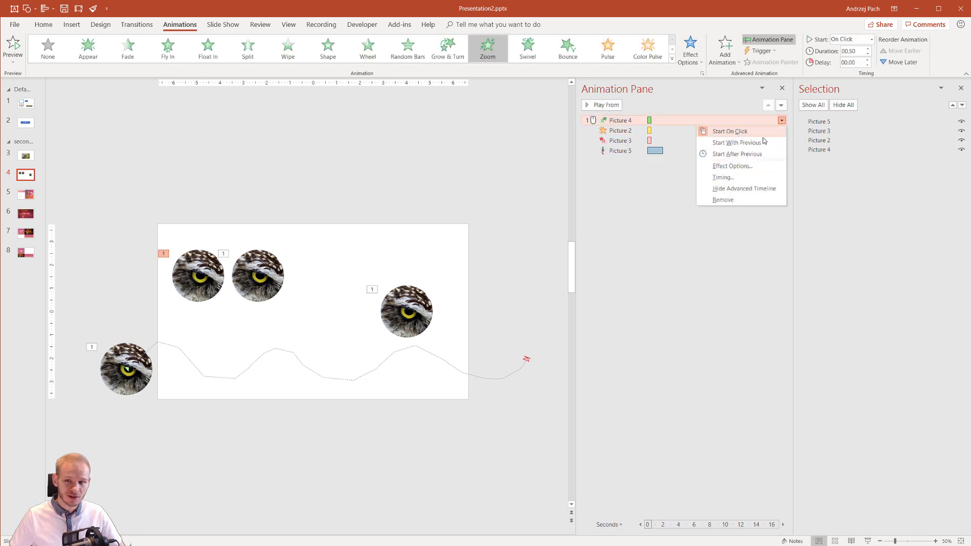